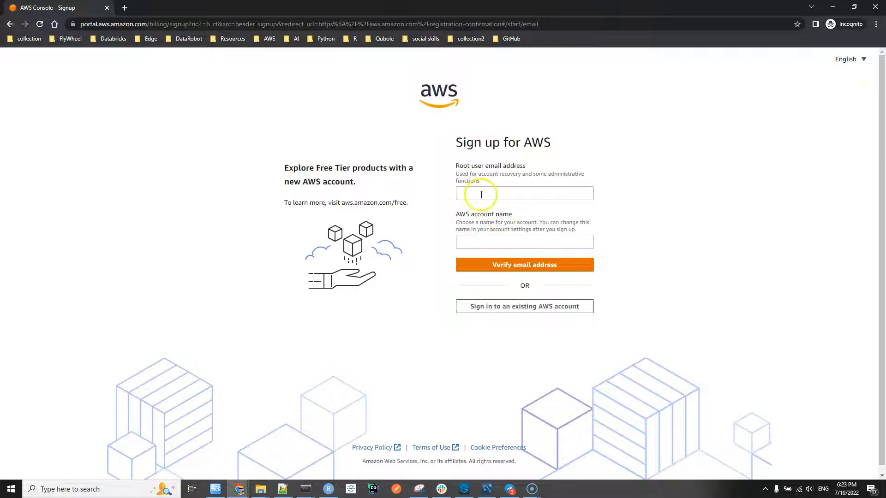
Examine the root user email and account name fields on the AWS sign-up page and close that window
{"action": "left_click_drag", "start_coordinate": [454, 167], "coordinate": [547, 167]}
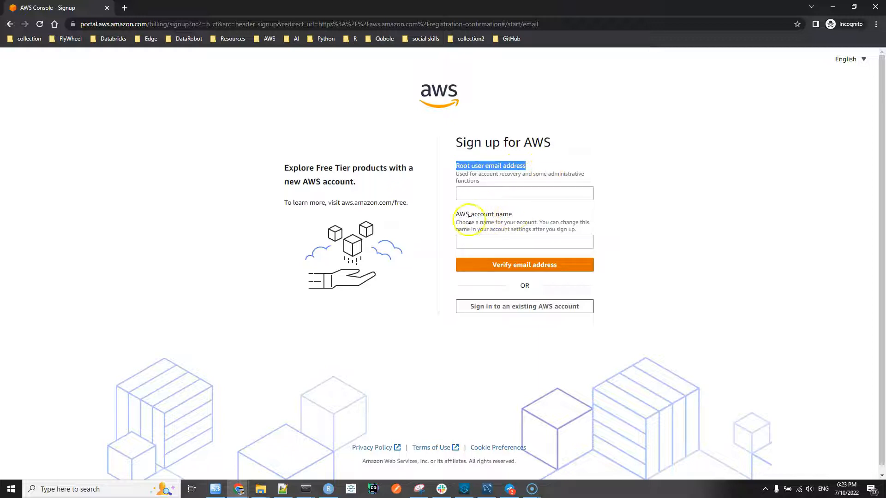
{"action": "left_click_drag", "start_coordinate": [470, 216], "coordinate": [512, 215]}
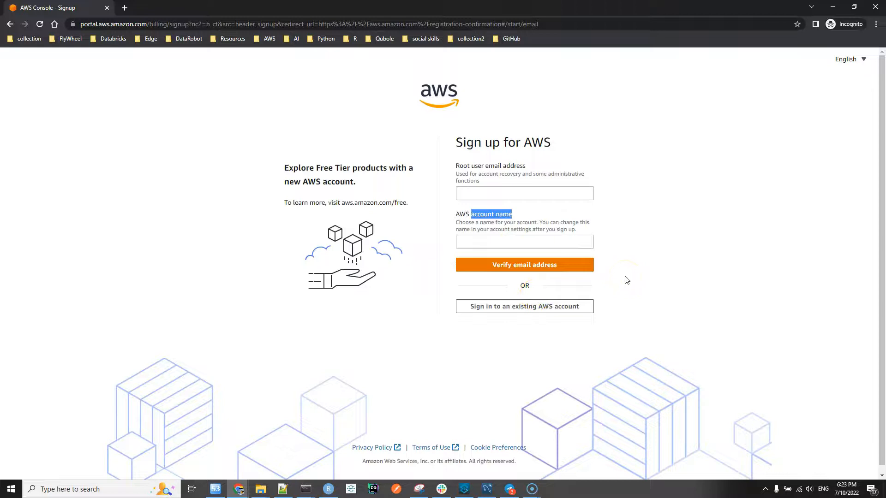
{"action": "left_click", "coordinate": [876, 8]}
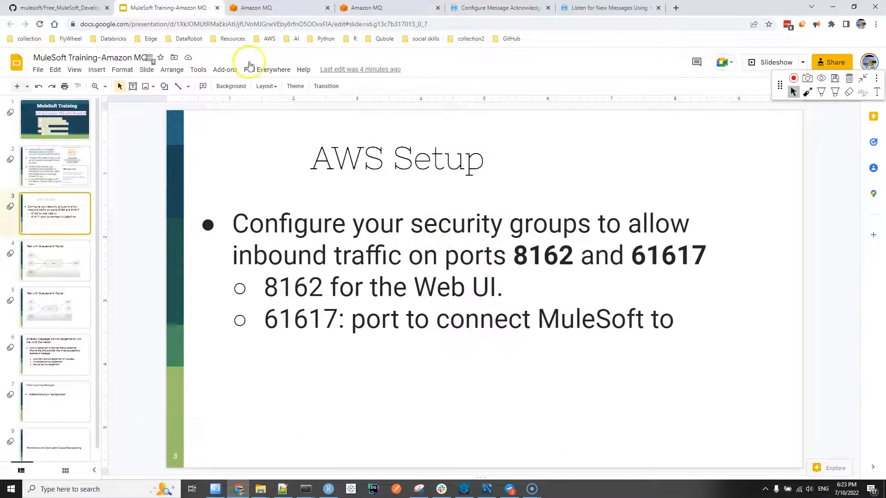
Search the AWS console for "amazon mq" from Console Home and open the Amazon MQ service page
{"action": "left_click", "coordinate": [257, 8]}
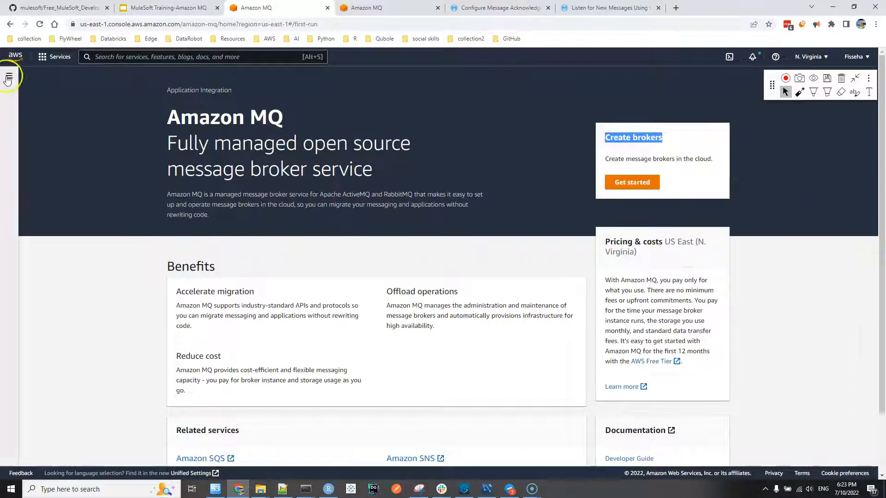
{"action": "left_click", "coordinate": [14, 56]}
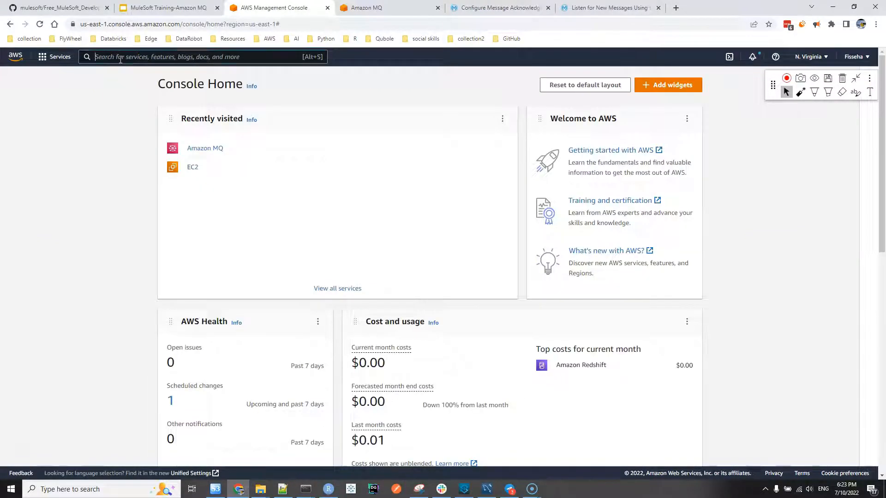
{"action": "left_click", "coordinate": [127, 56]}
{"action": "type", "text": "amazaon"}
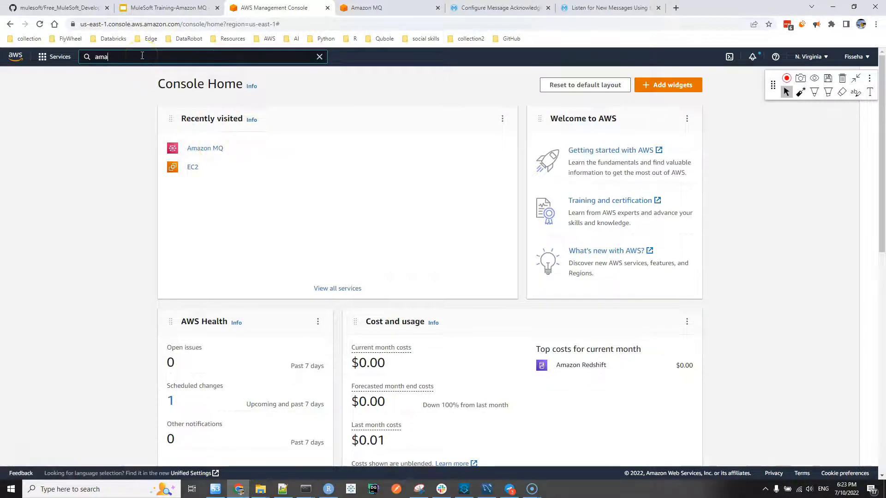
{"action": "key", "text": "BackSpace"}
{"action": "key", "text": "BackSpace"}
{"action": "key", "text": "BackSpace"}
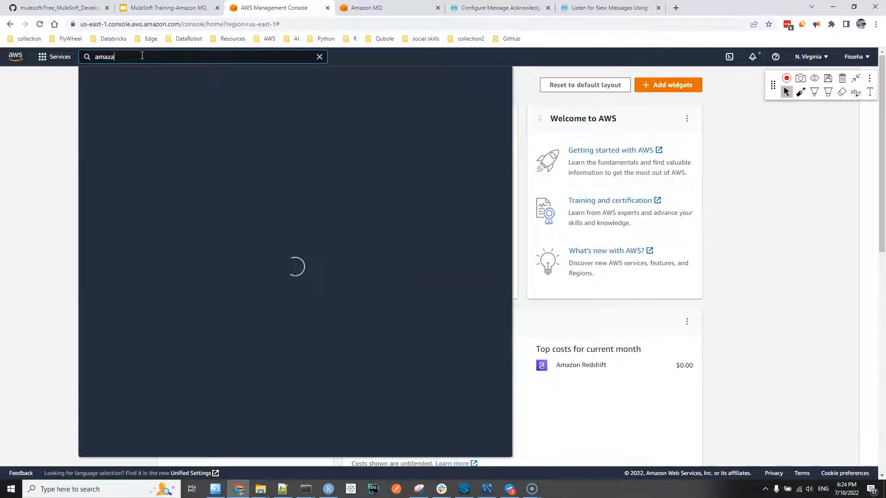
{"action": "type", "text": "on mq"}
{"action": "left_click", "coordinate": [248, 132]}
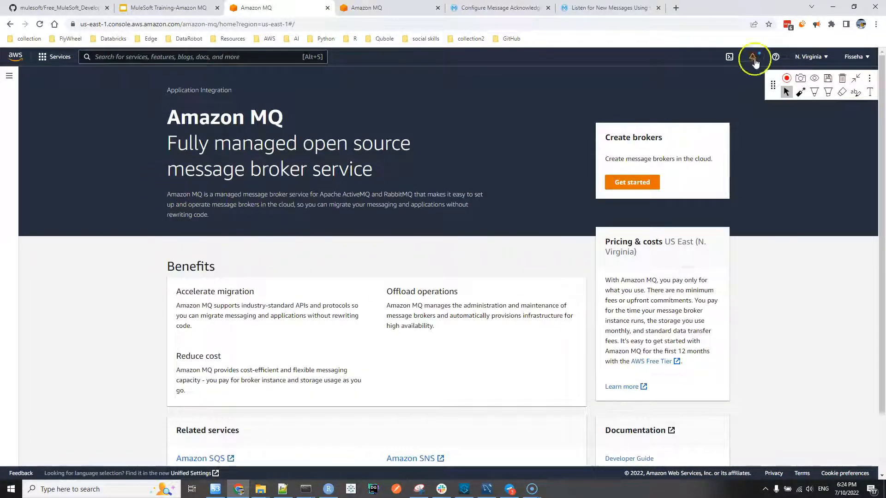
Underline Apache ActiveMQ, RabbitMQ and "rewriting code" in green in the Amazon MQ introduction, plus a stroke below "applications without"
{"action": "left_click", "coordinate": [801, 93]}
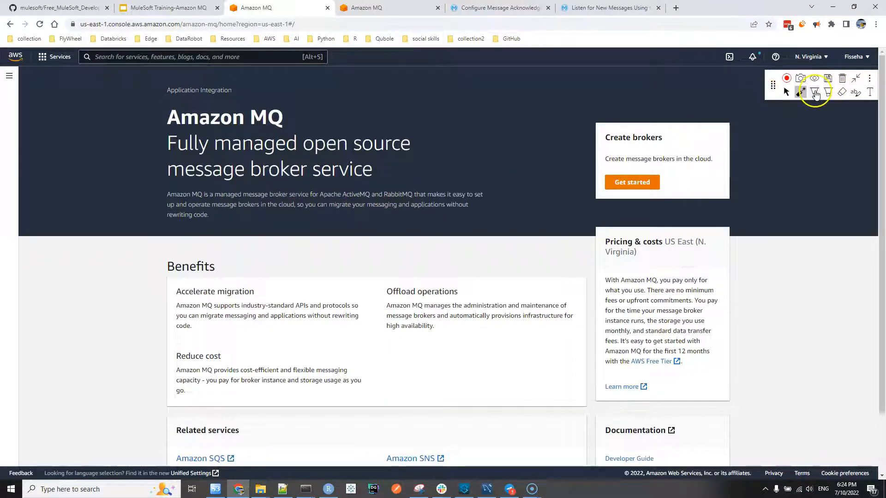
{"action": "left_click", "coordinate": [815, 92]}
{"action": "left_click_drag", "start_coordinate": [391, 196], "coordinate": [416, 198]}
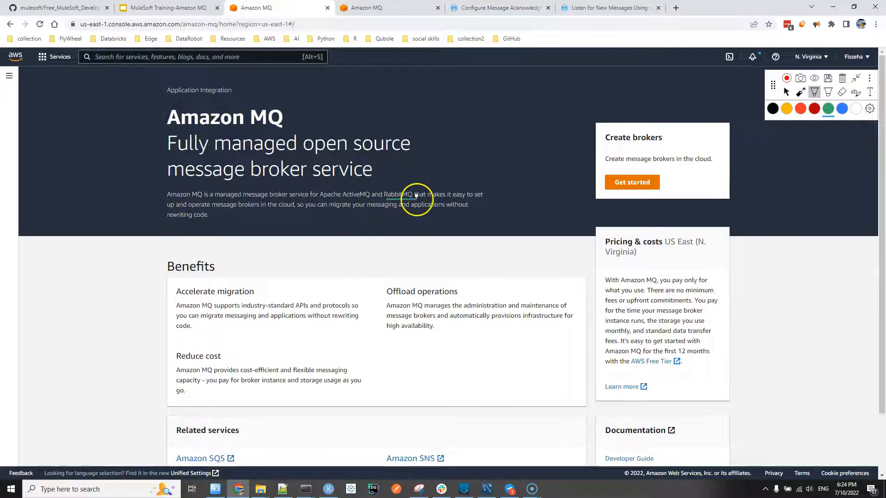
{"action": "left_click_drag", "start_coordinate": [321, 198], "coordinate": [373, 198]}
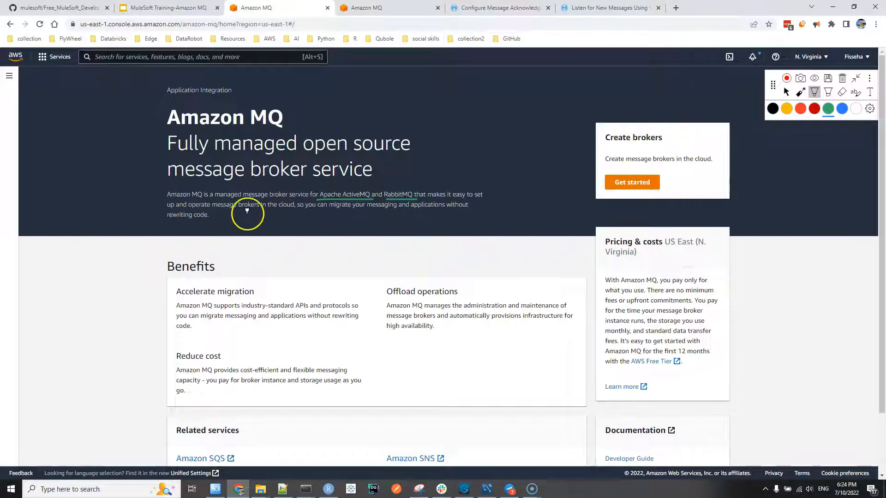
{"action": "left_click_drag", "start_coordinate": [161, 218], "coordinate": [223, 219]}
{"action": "left_click_drag", "start_coordinate": [384, 215], "coordinate": [481, 219]}
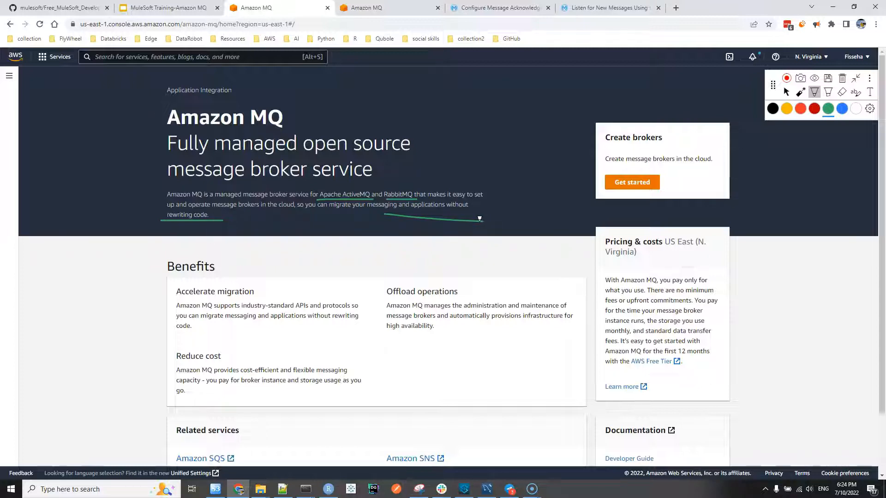
{"action": "scroll", "coordinate": [506, 271], "scroll_direction": "down", "scroll_amount": 2}
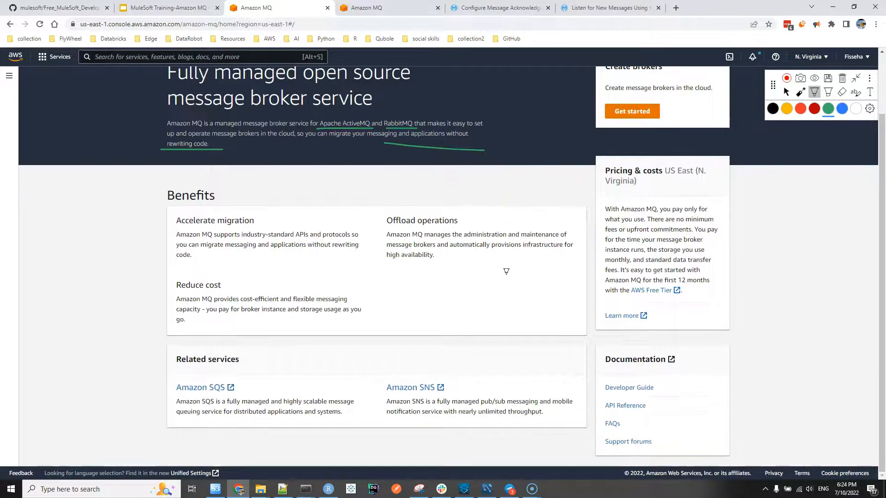
{"action": "scroll", "coordinate": [506, 272], "scroll_direction": "up", "scroll_amount": 2}
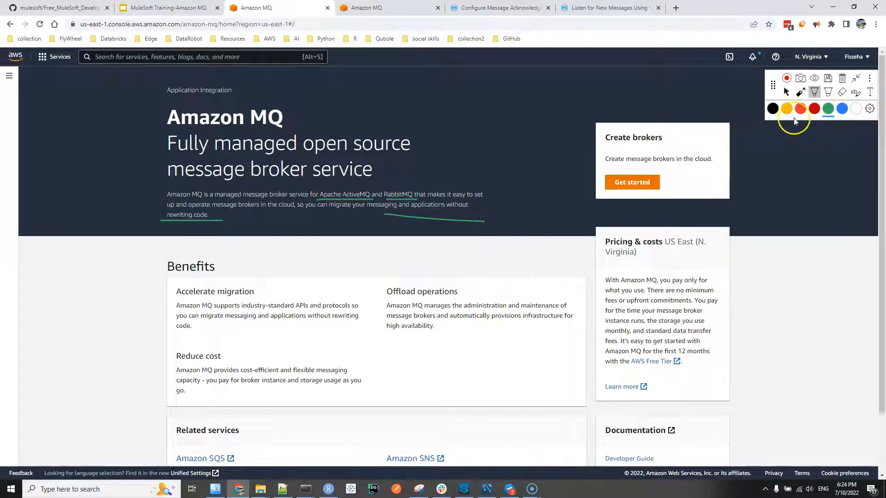
Leave the annotation pen and start creating a new message broker from the Amazon MQ page
{"action": "left_click", "coordinate": [786, 92]}
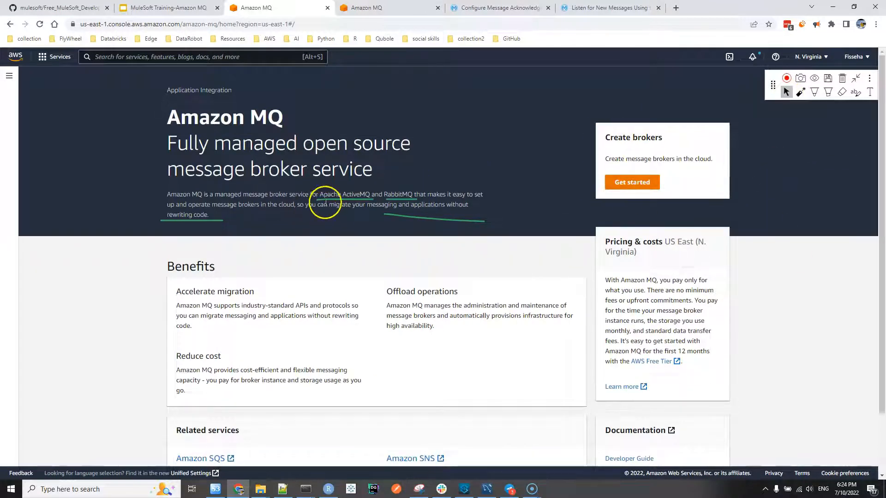
{"action": "left_click", "coordinate": [637, 183]}
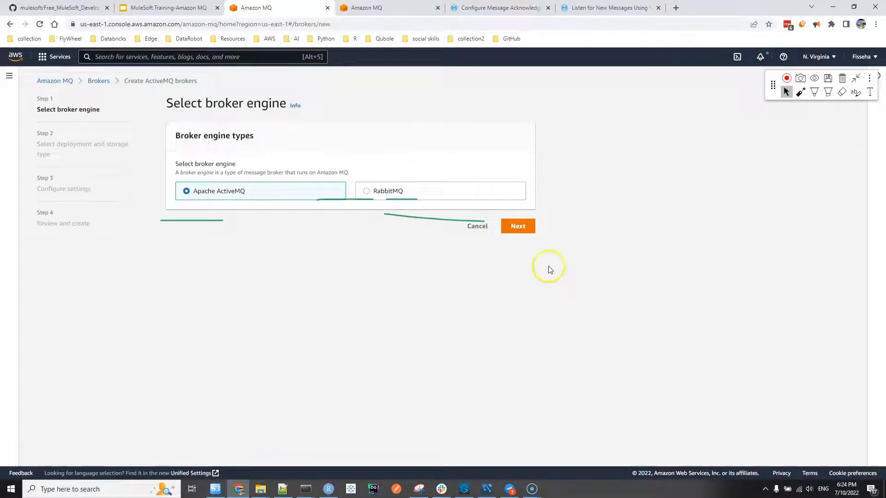
Draw three yellow highlighter strokes across the broker engine options and erase all yellow and green annotation marks
{"action": "left_click", "coordinate": [830, 92]}
{"action": "left_click_drag", "start_coordinate": [390, 176], "coordinate": [432, 256]}
{"action": "left_click_drag", "start_coordinate": [336, 187], "coordinate": [362, 233]}
{"action": "left_click_drag", "start_coordinate": [171, 201], "coordinate": [210, 260]}
{"action": "left_click", "coordinate": [843, 92]}
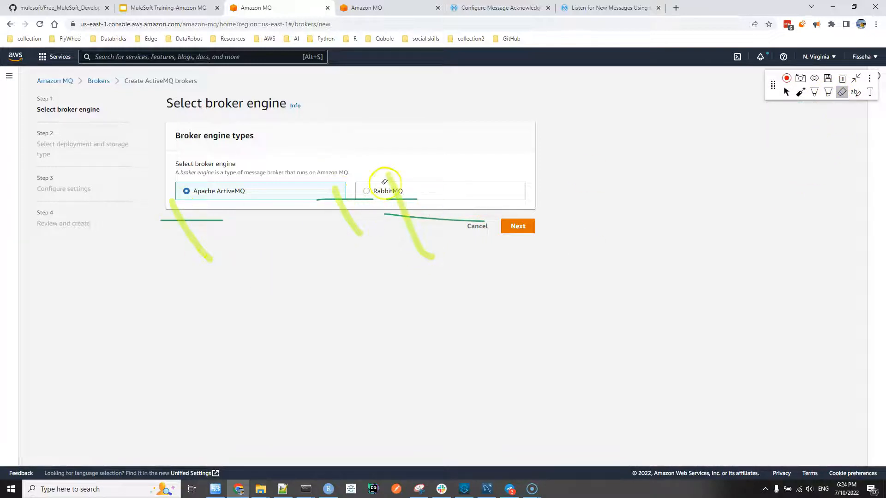
{"action": "left_click_drag", "start_coordinate": [386, 180], "coordinate": [457, 228]}
{"action": "mouse_move", "coordinate": [377, 235]}
{"action": "left_mouse_down"}
{"action": "mouse_move", "coordinate": [174, 197]}
{"action": "mouse_move", "coordinate": [206, 248]}
{"action": "left_mouse_up"}
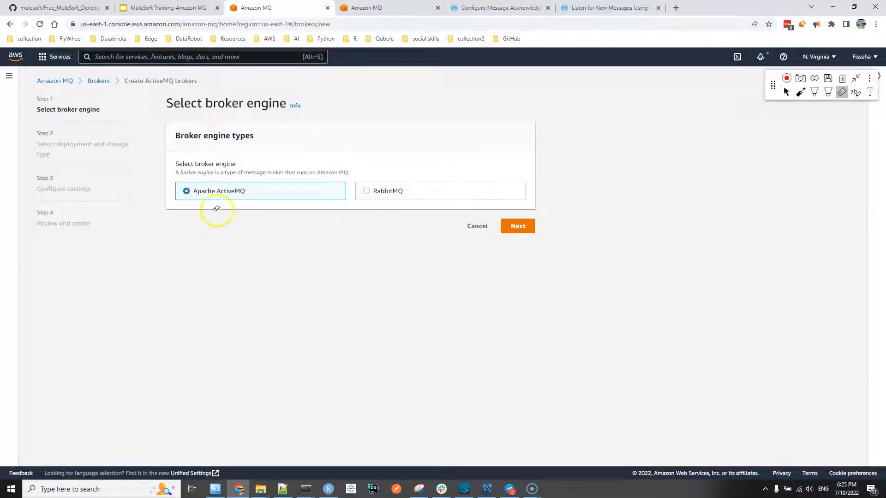
Keep Apache ActiveMQ as the broker engine and continue to the deployment and storage settings
{"action": "left_click", "coordinate": [801, 93]}
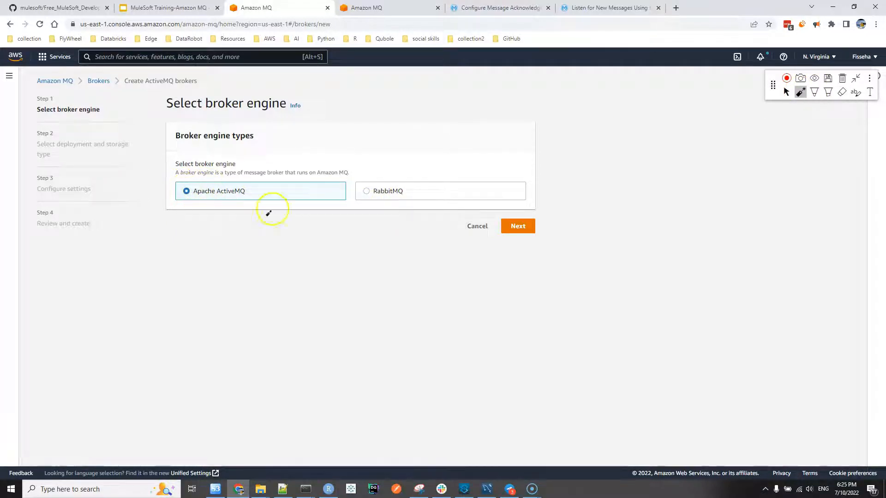
{"action": "left_click", "coordinate": [787, 91]}
{"action": "left_click", "coordinate": [517, 226]}
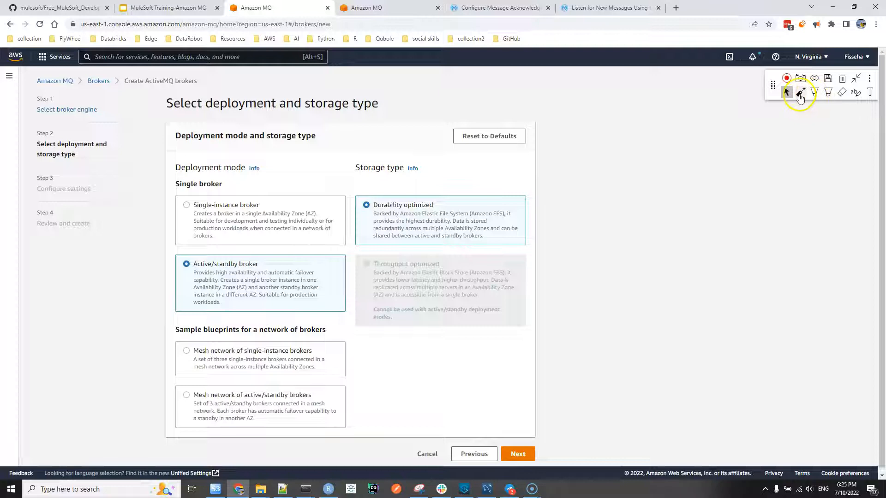
Circle the Single-instance broker option in green, select it as the deployment mode, and continue to the broker settings
{"action": "left_click", "coordinate": [815, 92]}
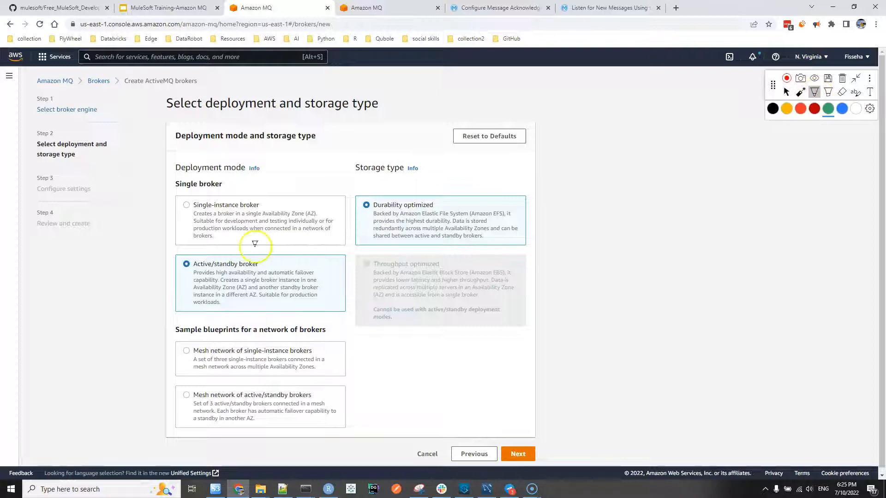
{"action": "mouse_move", "coordinate": [265, 195]}
{"action": "left_mouse_down"}
{"action": "mouse_move", "coordinate": [178, 198]}
{"action": "mouse_move", "coordinate": [177, 230]}
{"action": "mouse_move", "coordinate": [231, 247]}
{"action": "mouse_move", "coordinate": [322, 244]}
{"action": "mouse_move", "coordinate": [344, 233]}
{"action": "mouse_move", "coordinate": [344, 203]}
{"action": "mouse_move", "coordinate": [285, 189]}
{"action": "left_mouse_up"}
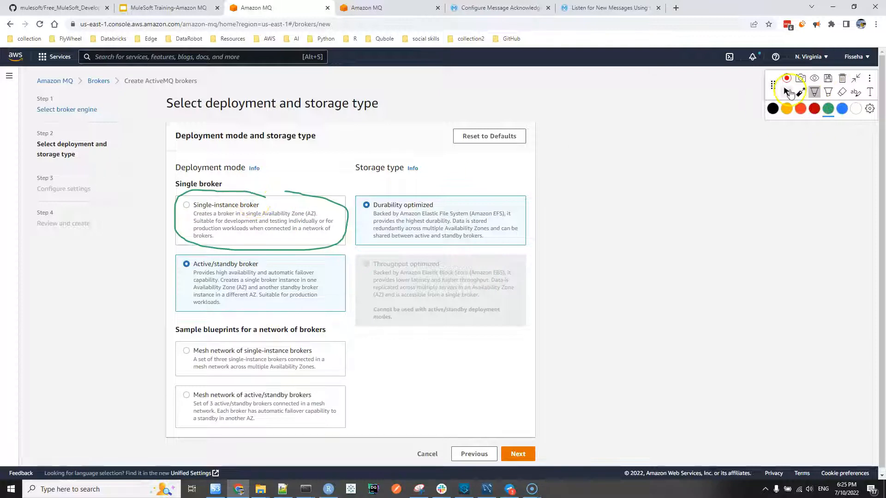
{"action": "left_click", "coordinate": [786, 92]}
{"action": "left_click", "coordinate": [186, 206]}
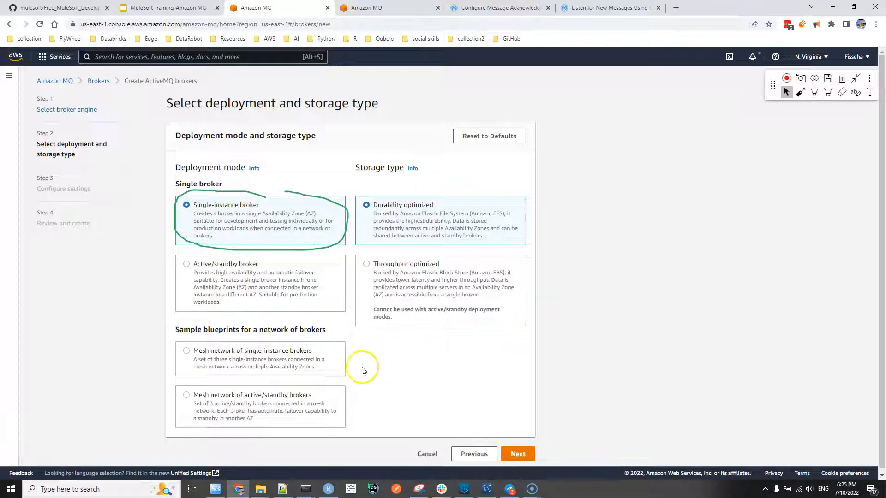
{"action": "scroll", "coordinate": [369, 365], "scroll_direction": "down", "scroll_amount": 1}
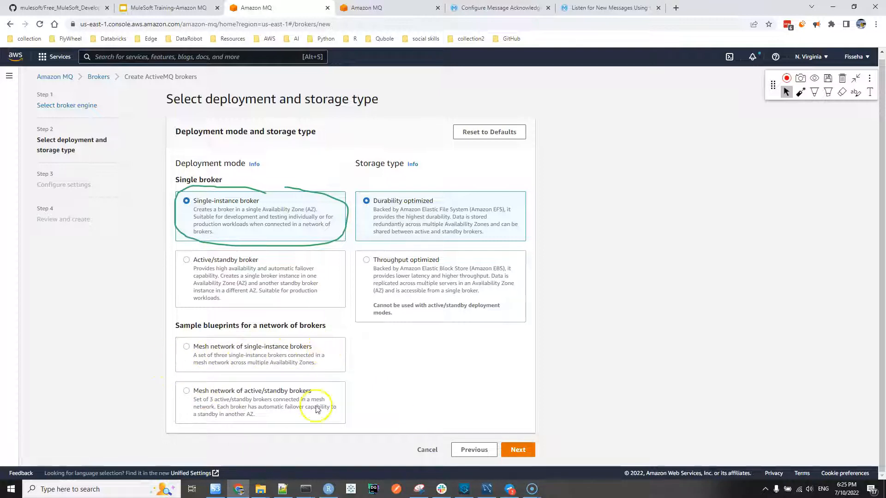
{"action": "left_click", "coordinate": [518, 450]}
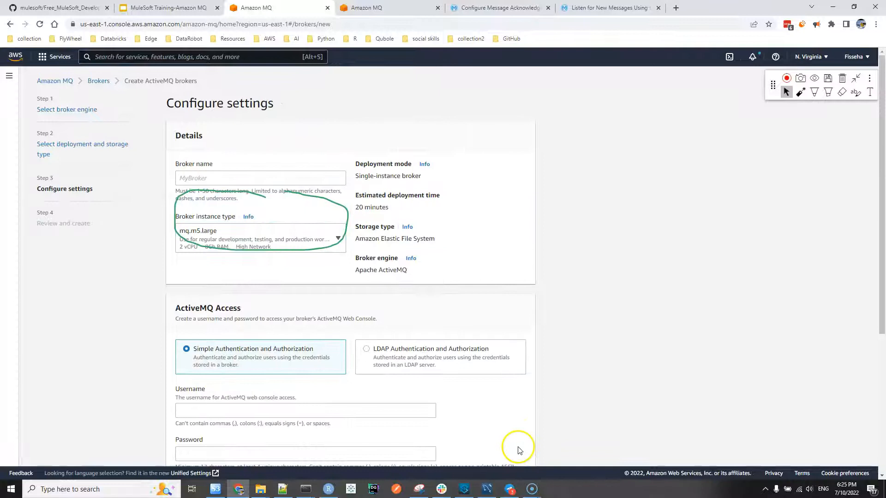
Erase the green circle drawn over the broker details and return to the normal pointer
{"action": "left_click", "coordinate": [843, 92]}
{"action": "left_click", "coordinate": [345, 230]}
{"action": "left_click", "coordinate": [786, 91]}
Name the broker MuleSoft and choose mq.t3.micro as its instance type
{"action": "left_click", "coordinate": [227, 178]}
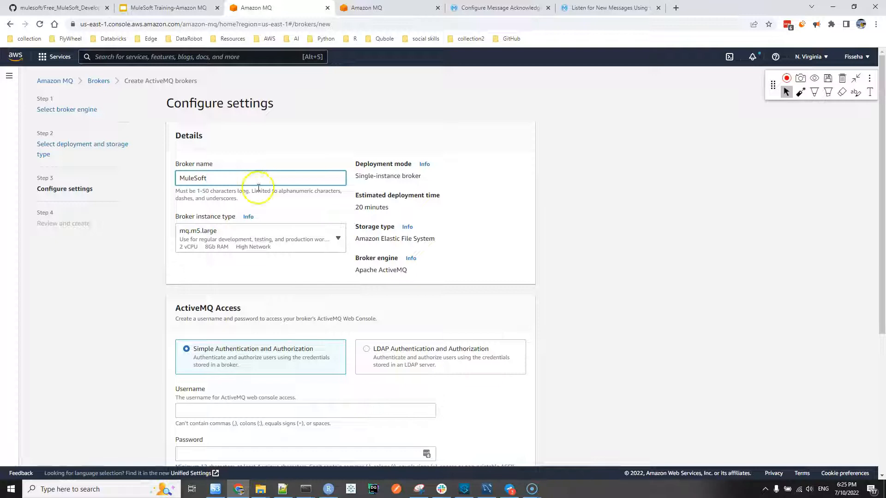
{"action": "left_click", "coordinate": [264, 233]}
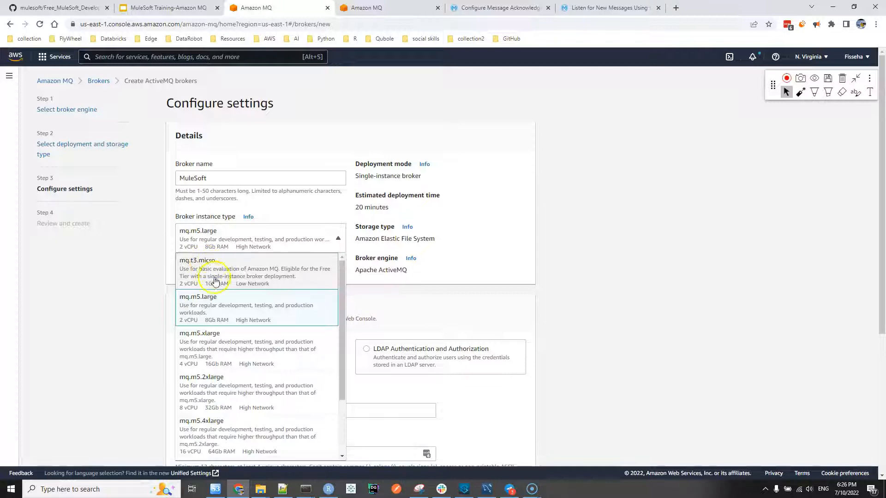
{"action": "left_click", "coordinate": [203, 270]}
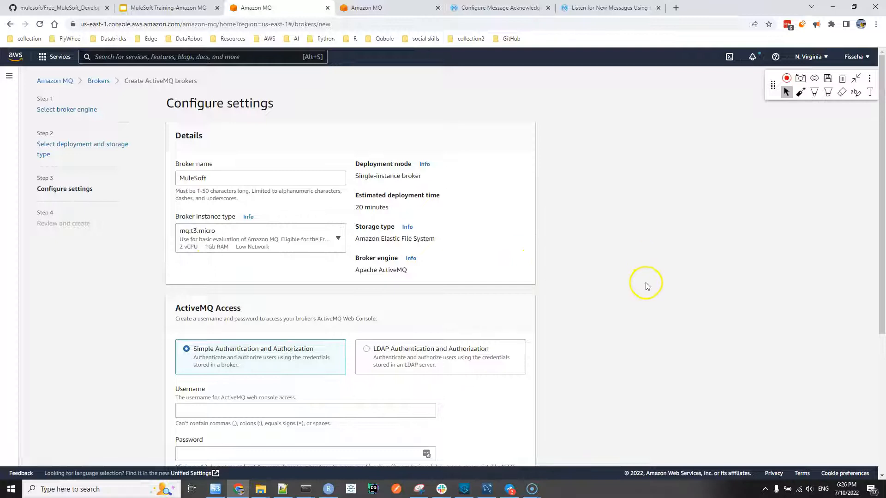
Enter mulesoft as the ActiveMQ username, fill in the access password, and continue to the review page
{"action": "scroll", "coordinate": [637, 283], "scroll_direction": "down", "scroll_amount": 3}
{"action": "left_click", "coordinate": [213, 273]}
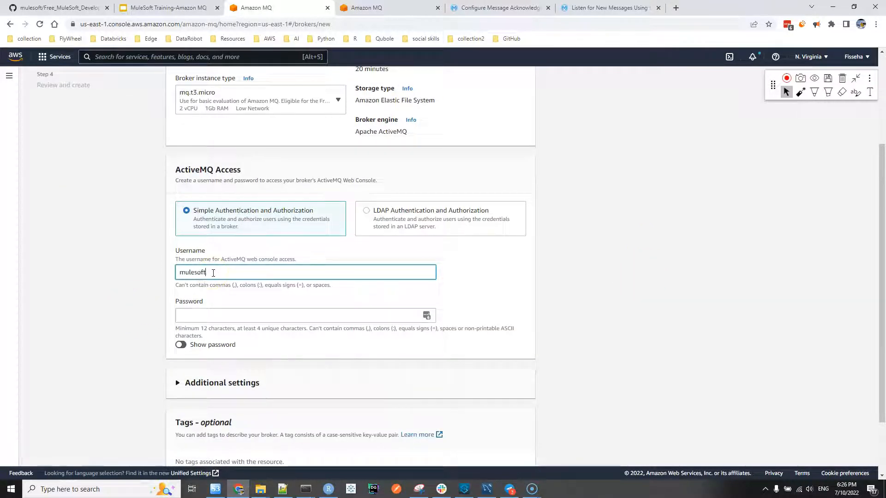
{"action": "left_click", "coordinate": [190, 314]}
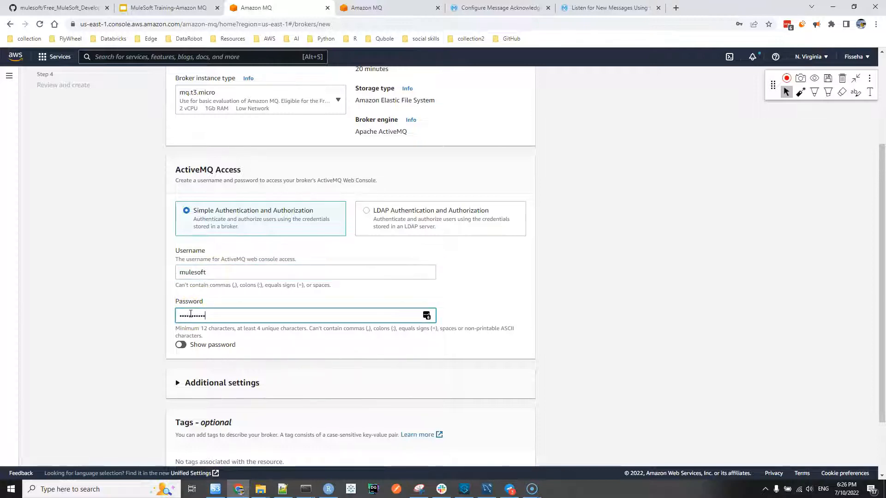
{"action": "scroll", "coordinate": [516, 321], "scroll_direction": "down", "scroll_amount": 2}
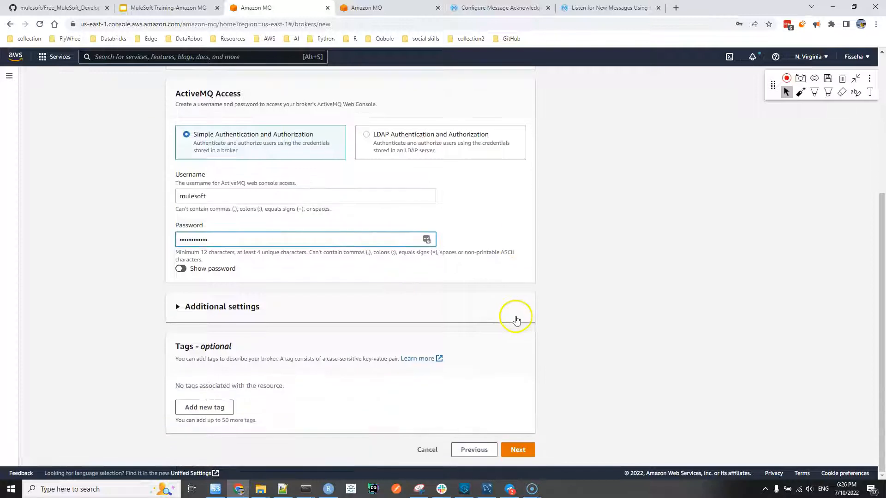
{"action": "scroll", "coordinate": [519, 321], "scroll_direction": "up", "scroll_amount": 3}
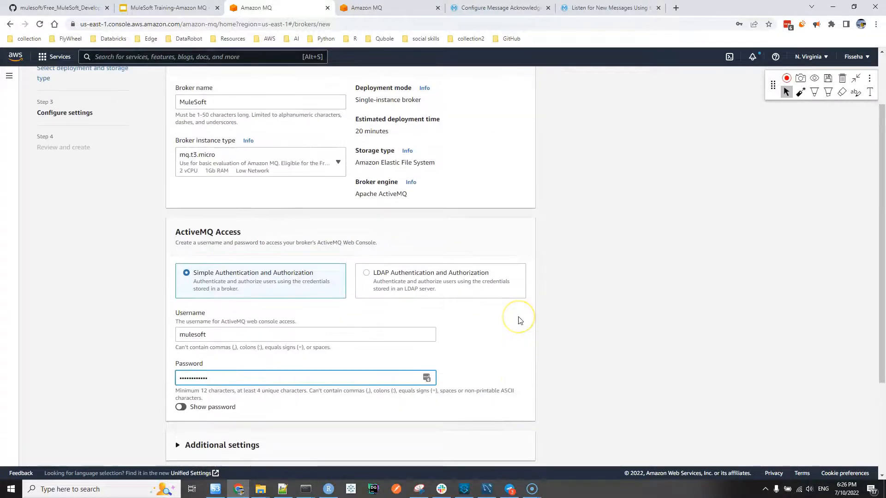
{"action": "scroll", "coordinate": [519, 346], "scroll_direction": "down", "scroll_amount": 3}
{"action": "left_click", "coordinate": [520, 448]}
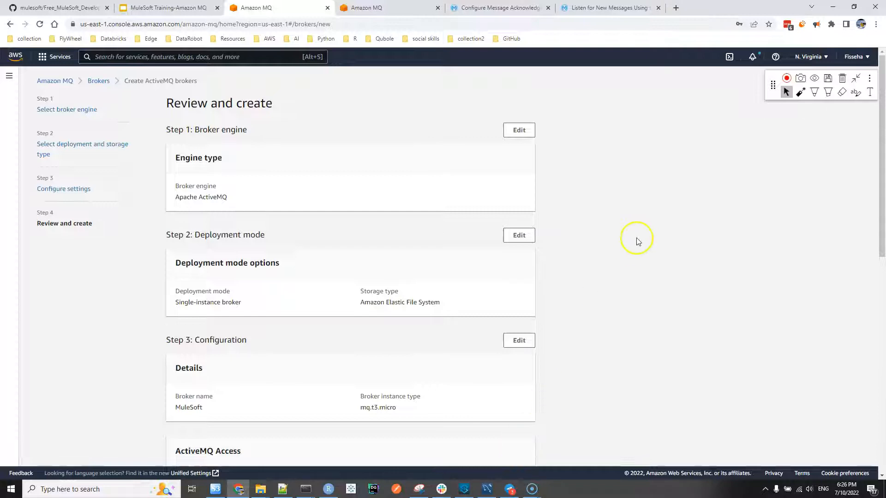
Review the MuleSoft broker's configuration, create the broker, and decline saving its login to LastPass
{"action": "scroll", "coordinate": [293, 267], "scroll_direction": "down", "scroll_amount": 10}
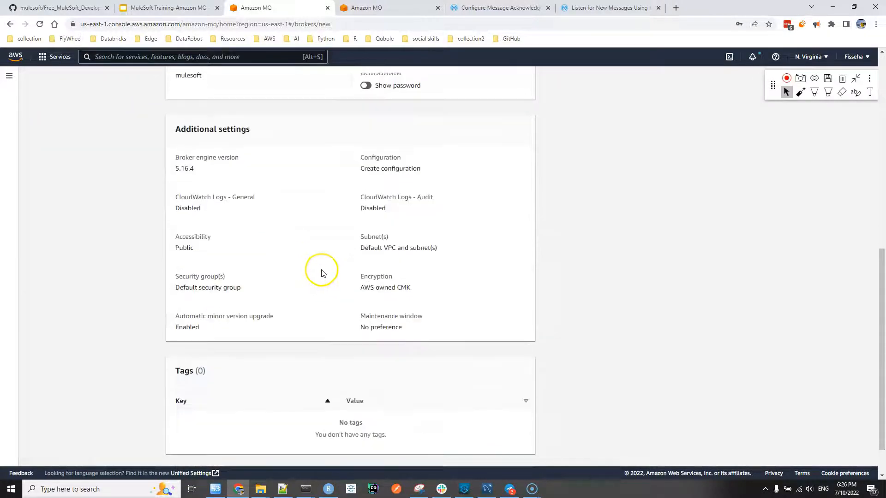
{"action": "scroll", "coordinate": [471, 217], "scroll_direction": "up", "scroll_amount": 7}
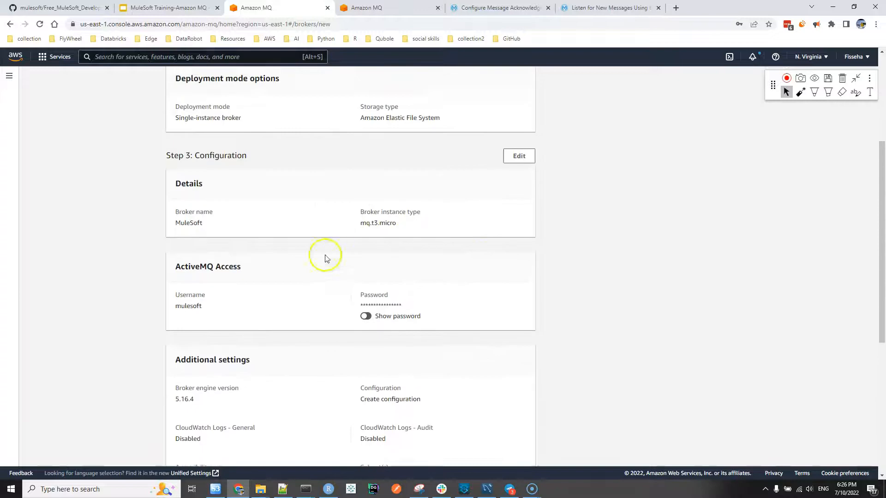
{"action": "scroll", "coordinate": [326, 255], "scroll_direction": "down", "scroll_amount": 7}
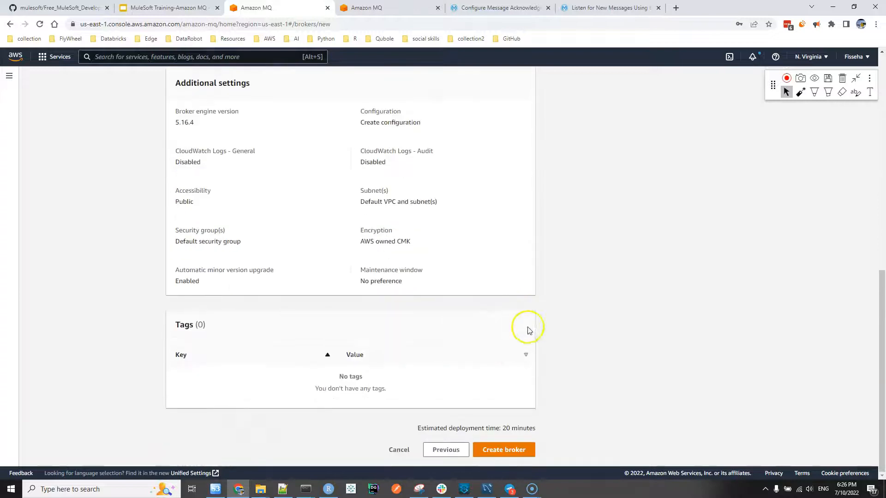
{"action": "left_click", "coordinate": [497, 454]}
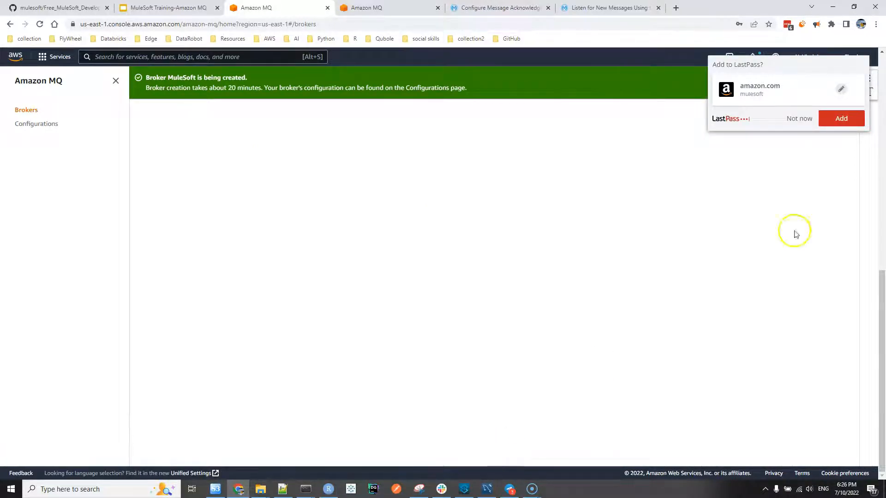
{"action": "left_click", "coordinate": [799, 118]}
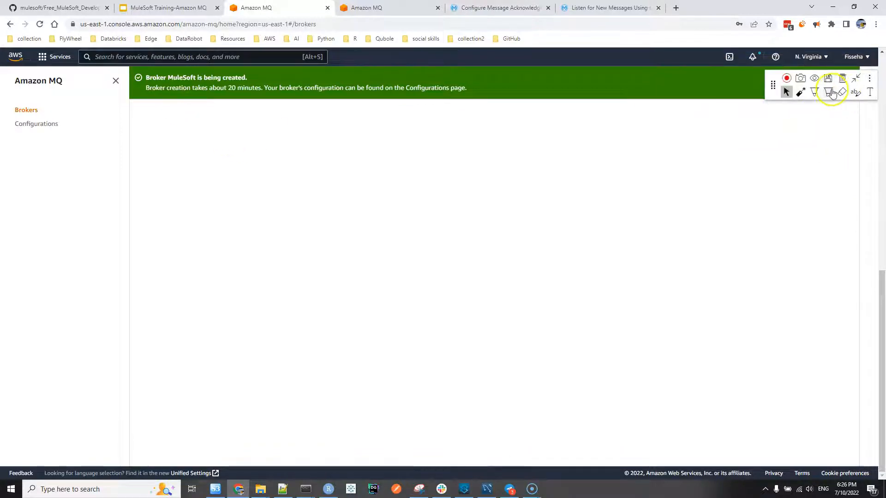
Underline "about 20 minutes" and "Configurations page" in green in the creation notice, and reload the brokers page
{"action": "left_click", "coordinate": [814, 91]}
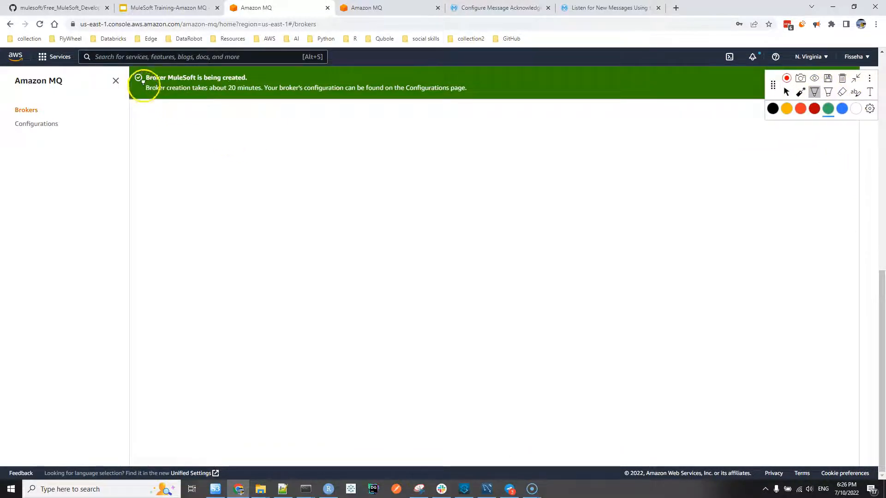
{"action": "left_click_drag", "start_coordinate": [212, 95], "coordinate": [261, 94]}
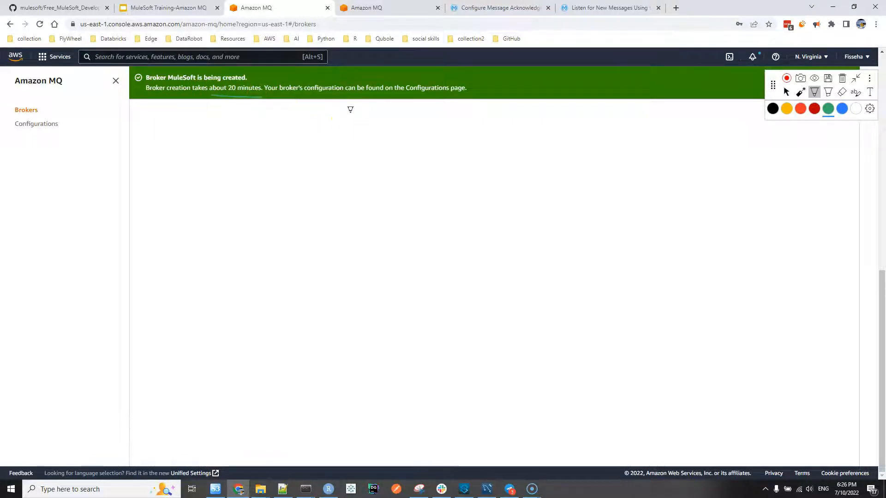
{"action": "left_click_drag", "start_coordinate": [409, 94], "coordinate": [466, 91]}
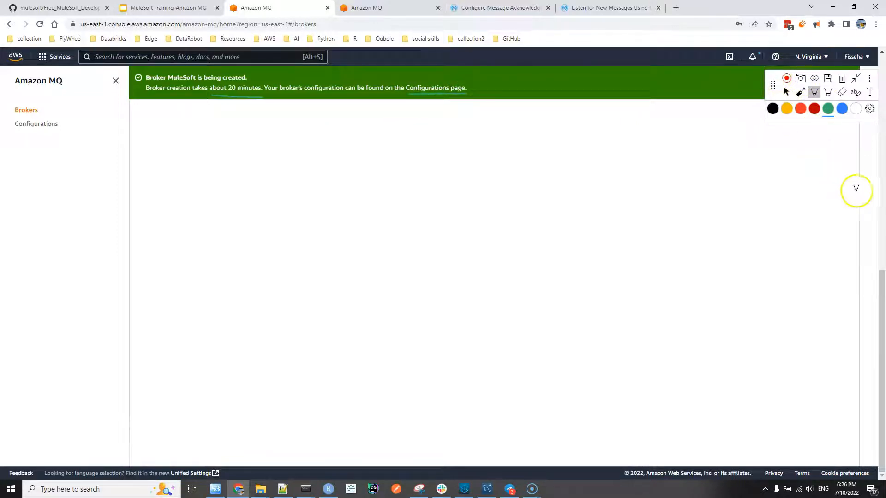
{"action": "left_click", "coordinate": [39, 24]}
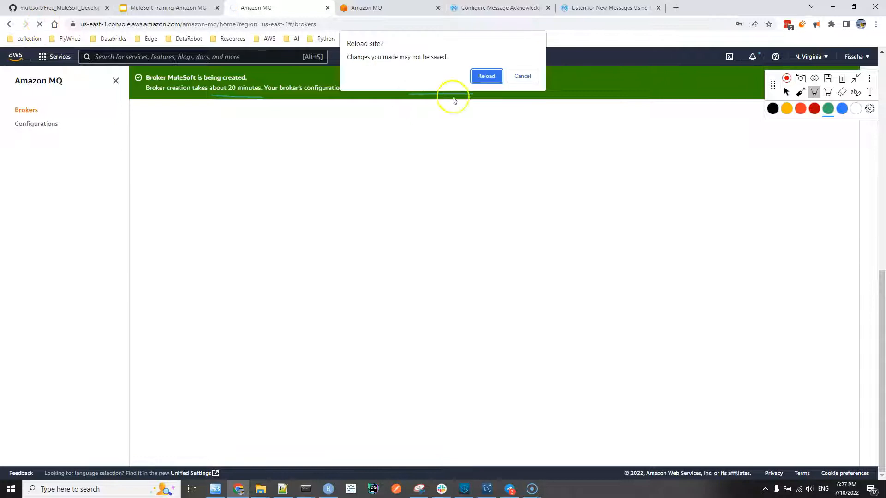
{"action": "left_click", "coordinate": [485, 75]}
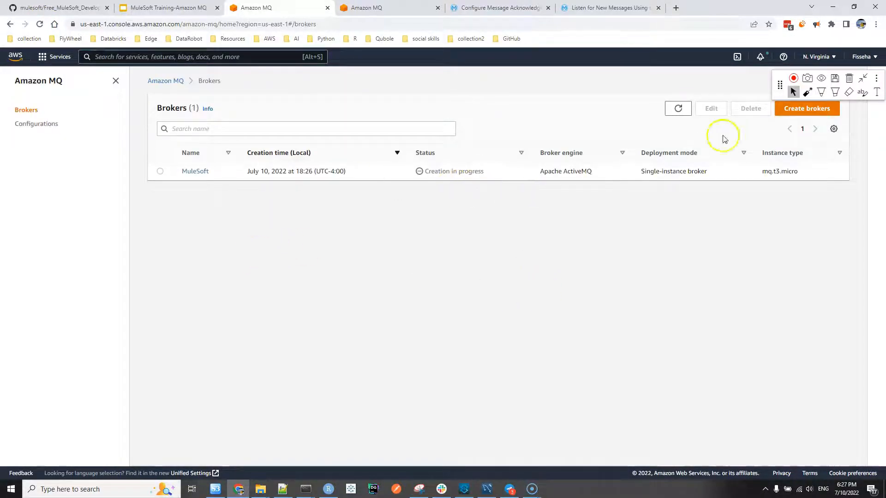
Point out the MuleSoft broker's status, broker engine, deployment mode and instance type with the laser pointer
{"action": "left_click", "coordinate": [820, 92]}
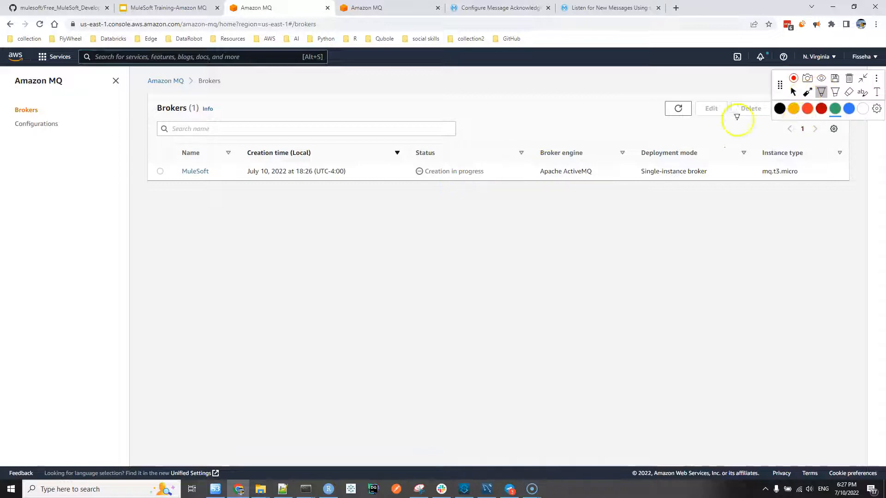
{"action": "left_click", "coordinate": [808, 93]}
{"action": "mouse_move", "coordinate": [422, 181]}
{"action": "left_mouse_down"}
{"action": "mouse_move", "coordinate": [461, 179]}
{"action": "mouse_move", "coordinate": [475, 167]}
{"action": "mouse_move", "coordinate": [467, 192]}
{"action": "mouse_move", "coordinate": [438, 162]}
{"action": "mouse_move", "coordinate": [546, 200]}
{"action": "left_mouse_up"}
{"action": "mouse_move", "coordinate": [585, 152]}
{"action": "left_mouse_down"}
{"action": "mouse_move", "coordinate": [536, 141]}
{"action": "mouse_move", "coordinate": [524, 158]}
{"action": "mouse_move", "coordinate": [590, 164]}
{"action": "mouse_move", "coordinate": [537, 187]}
{"action": "mouse_move", "coordinate": [584, 183]}
{"action": "left_mouse_up"}
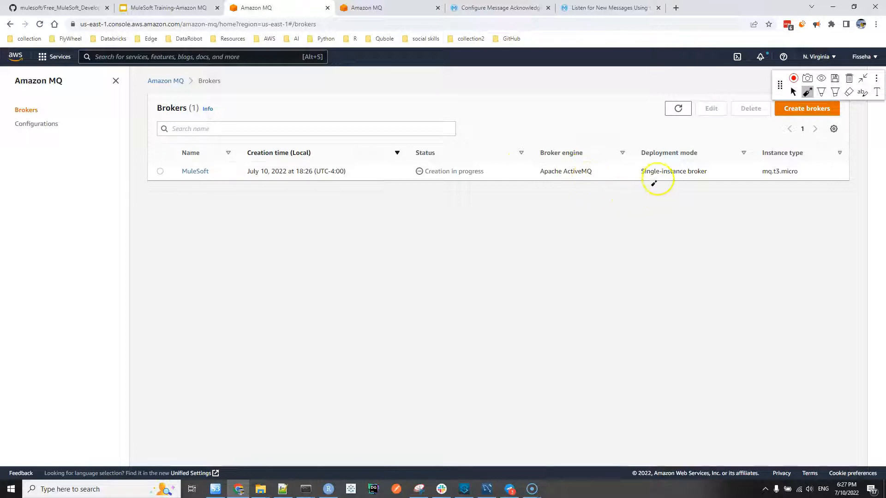
{"action": "left_click_drag", "start_coordinate": [645, 180], "coordinate": [687, 181]}
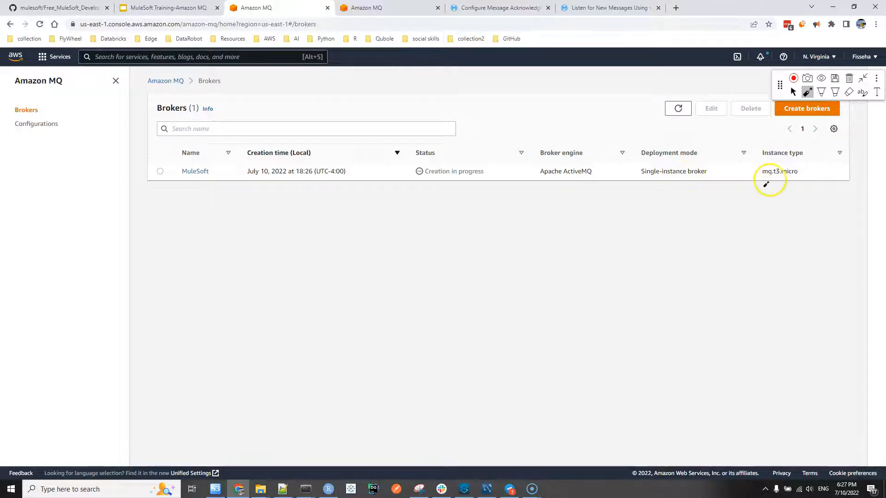
{"action": "left_click_drag", "start_coordinate": [774, 179], "coordinate": [812, 183]}
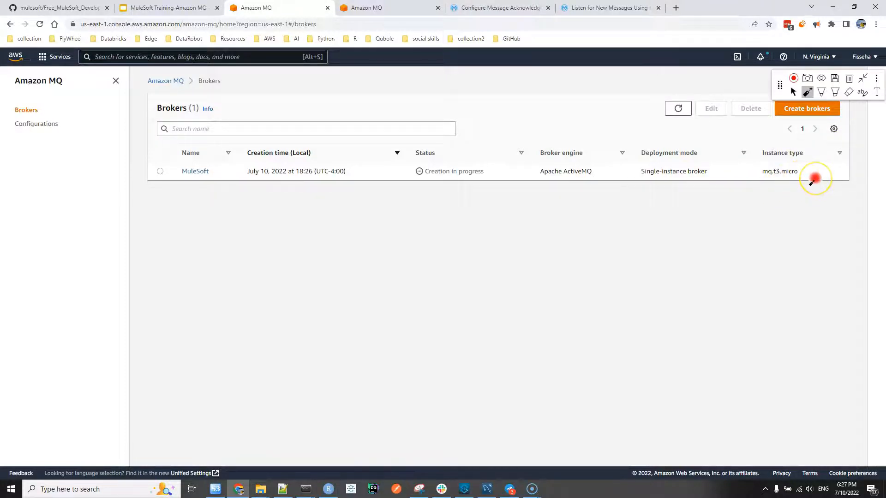
Return to the normal pointer, open the MuleSoft broker's details page, and look over its specifications and connections
{"action": "left_click", "coordinate": [793, 93]}
{"action": "left_click", "coordinate": [160, 172]}
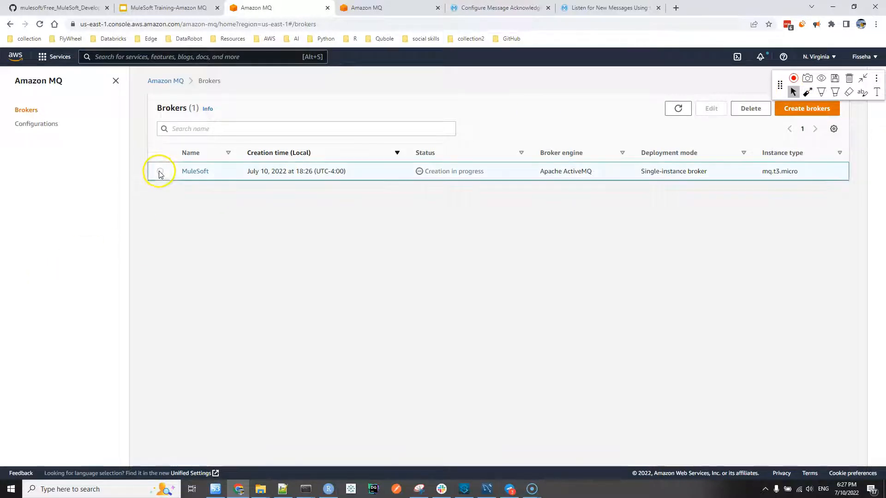
{"action": "left_click", "coordinate": [195, 171]}
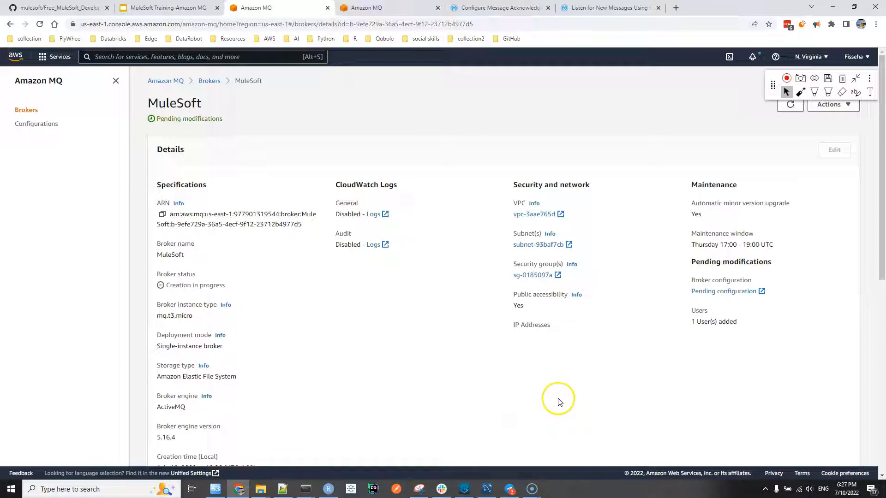
{"action": "scroll", "coordinate": [500, 361], "scroll_direction": "down", "scroll_amount": 3}
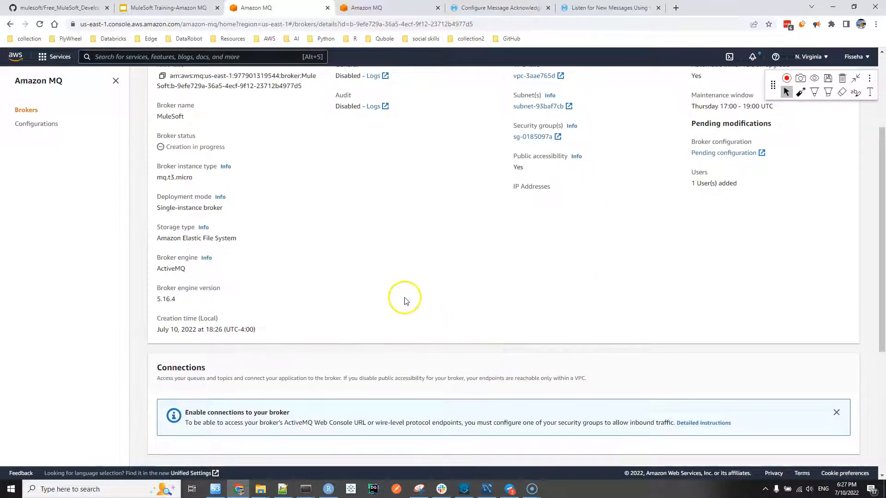
{"action": "scroll", "coordinate": [404, 301], "scroll_direction": "up", "scroll_amount": 1}
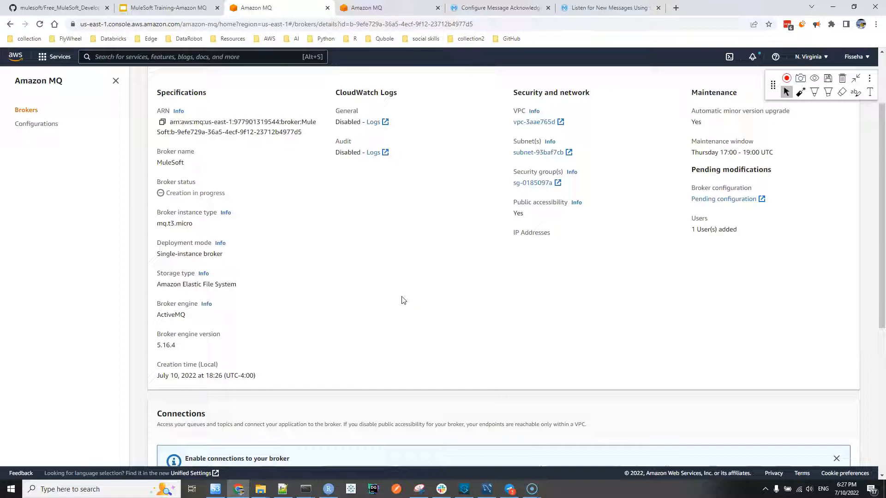
{"action": "scroll", "coordinate": [404, 300], "scroll_direction": "up", "scroll_amount": 2}
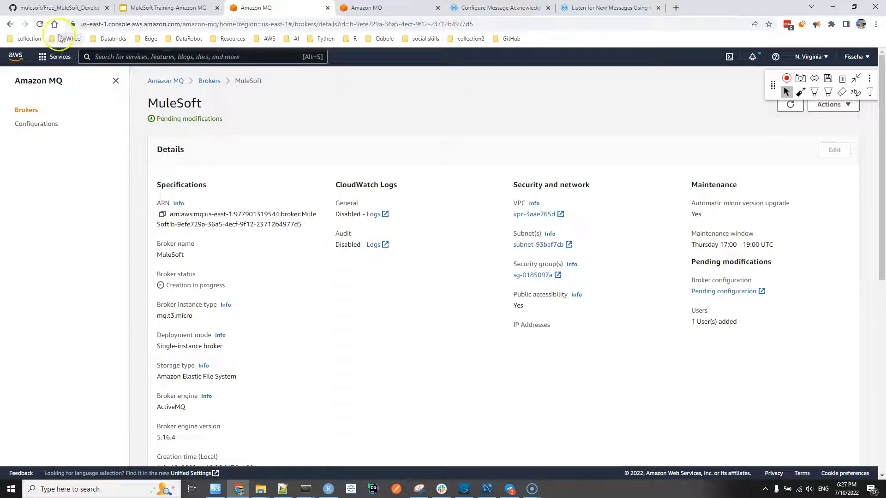
Switch to the MuleSoft Training-Amazon MQ presentation in Google Slides to view the AWS Setup slide
{"action": "left_click", "coordinate": [128, 9]}
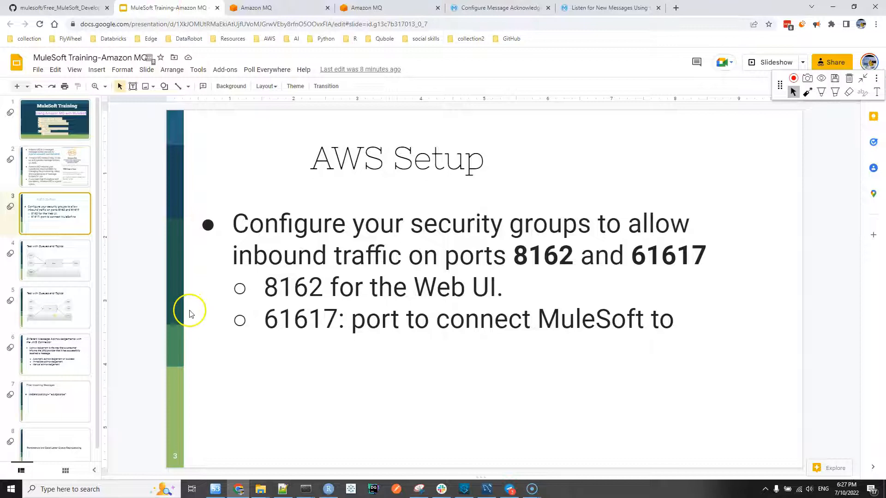